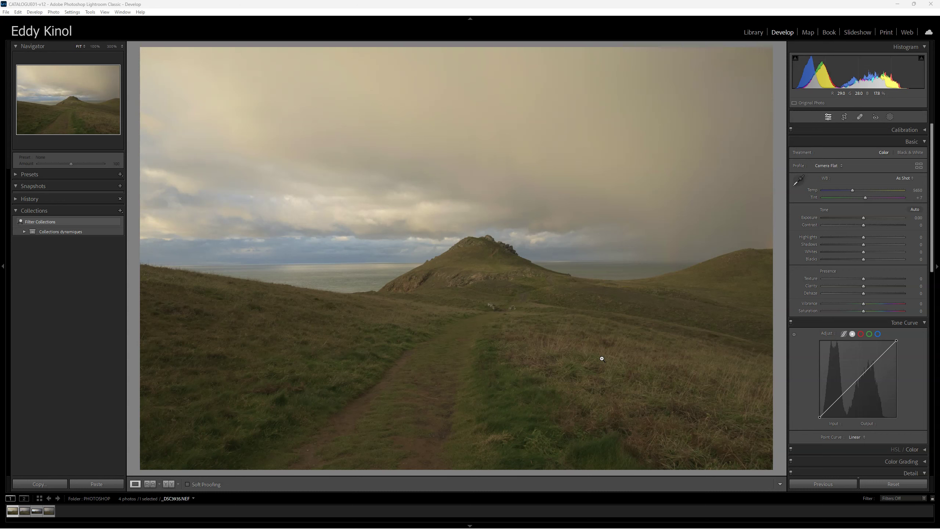
Review the other source frames in the filmstrip, then return to the _DSC3935-Modifier.psb panorama
key("Right")
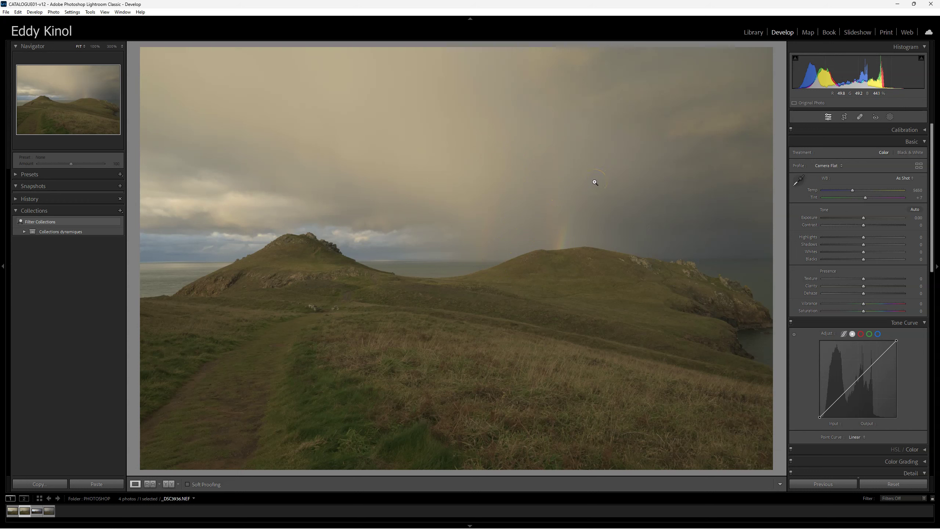
left_click(50, 512)
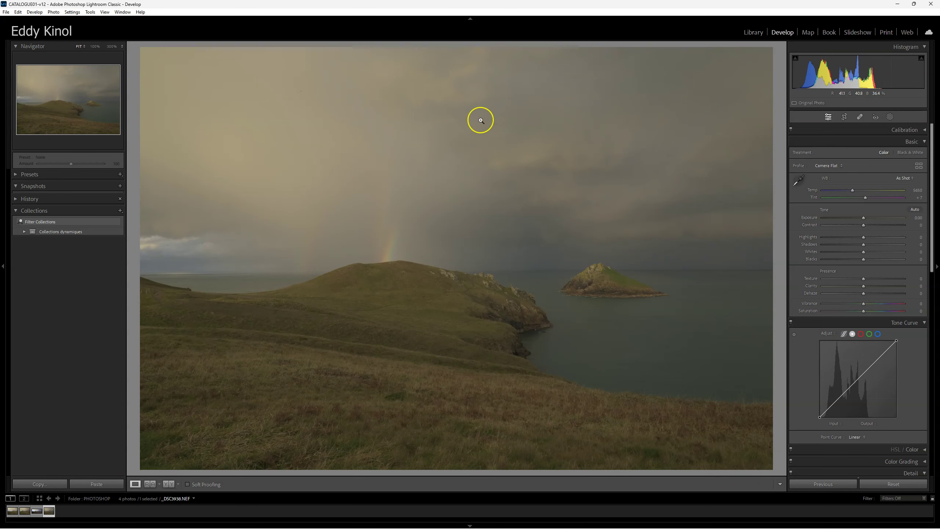
left_click_drag(646, 114, 653, 143)
key("Left")
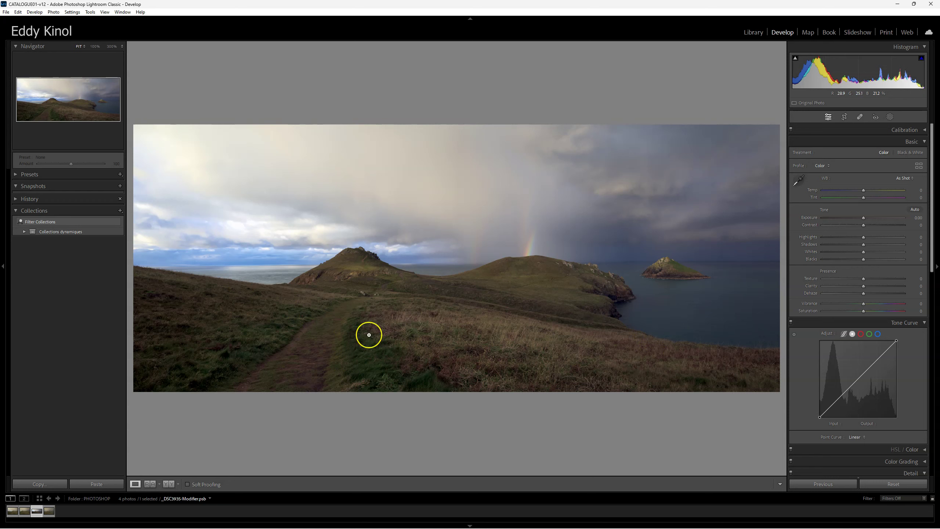
Send the panorama to Photoshop 2023 with Edit In, choosing Edit Original
right_click(41, 513)
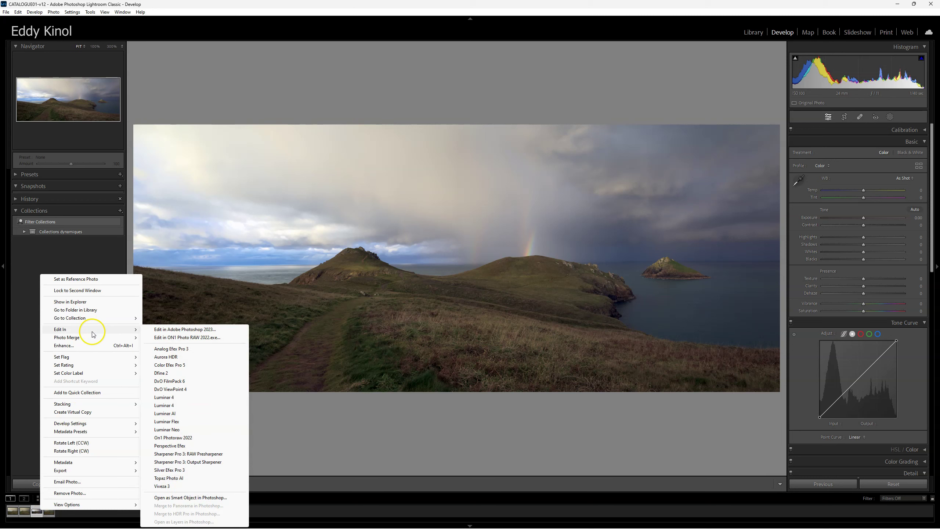
left_click(173, 329)
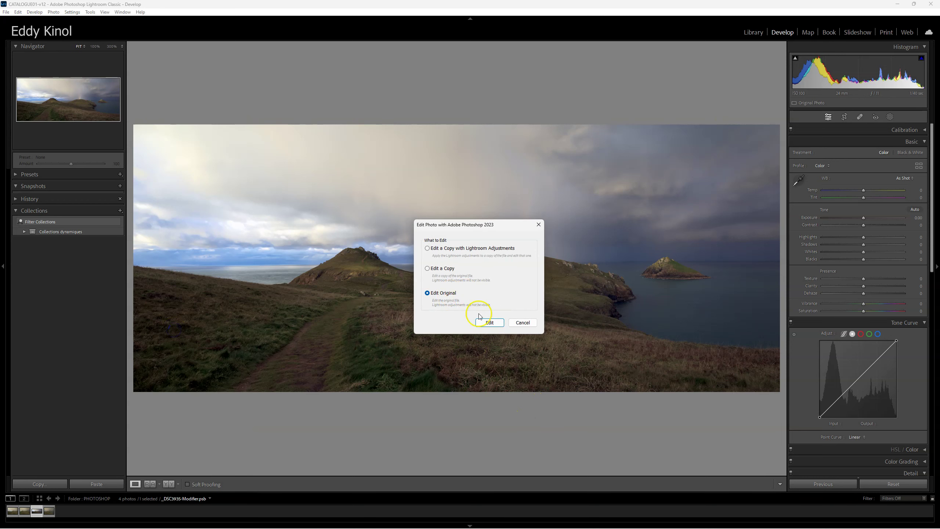
left_click(486, 323)
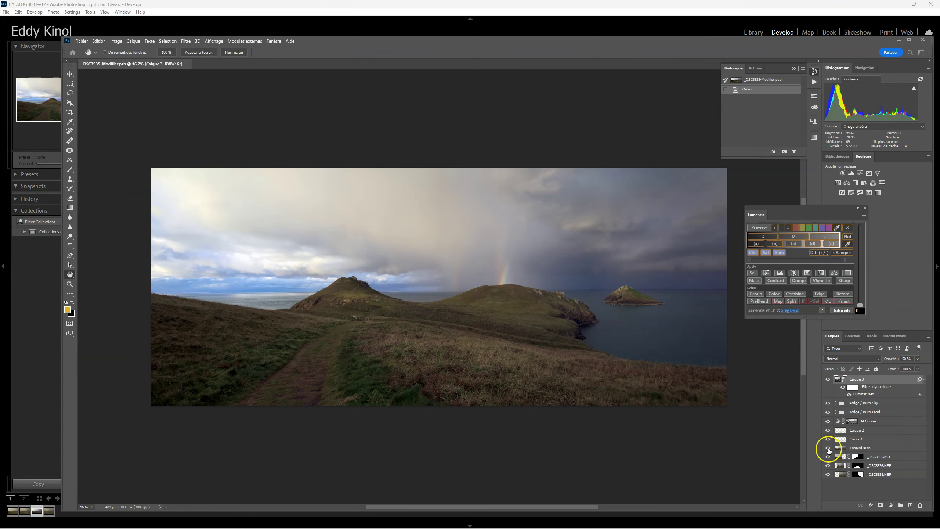
Hide the toning layers, keeping _DSC3935.NEF visible, and dock the Lumenzia panel
left_click(828, 379)
left_click_drag(827, 379, 829, 448)
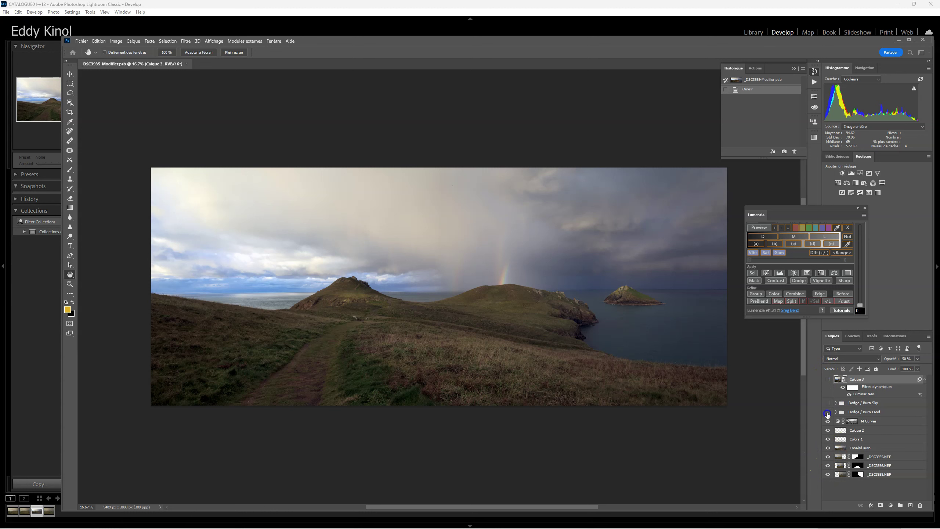
left_click(828, 457)
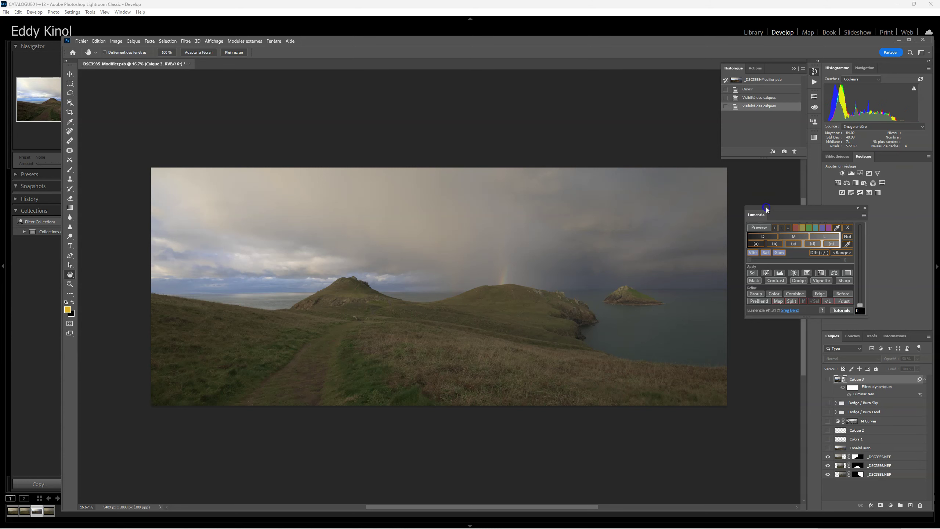
left_click_drag(766, 209, 891, 158)
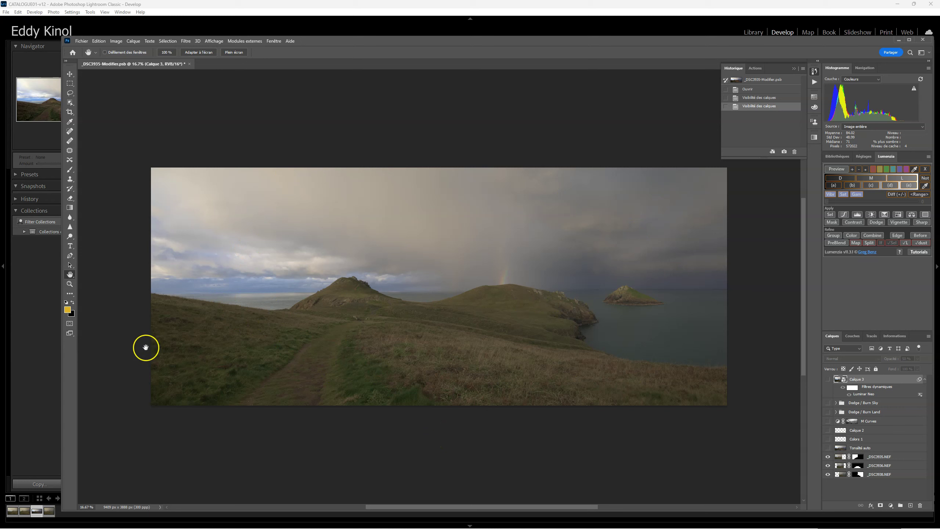
Collapse the History panel and fit the whole panorama on screen
left_click(69, 284)
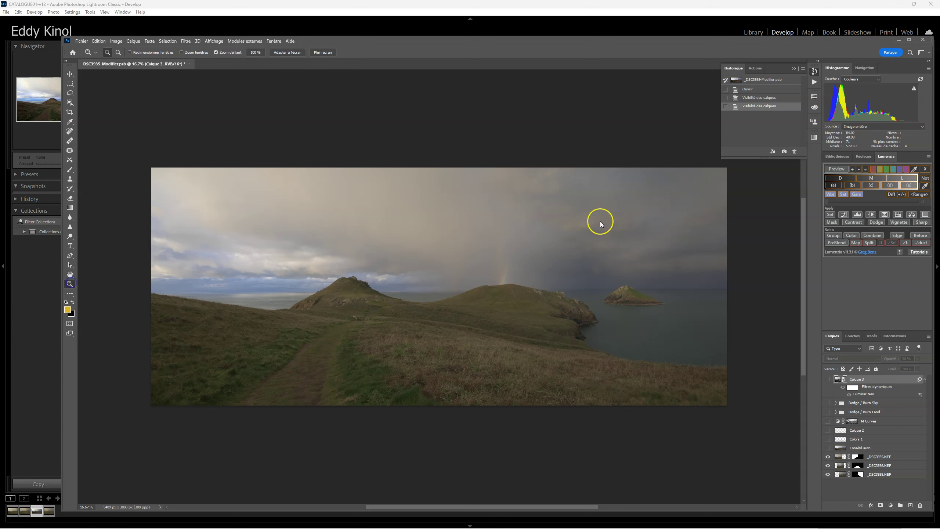
left_click(794, 69)
left_click(449, 254)
right_click(463, 276)
left_click(480, 279)
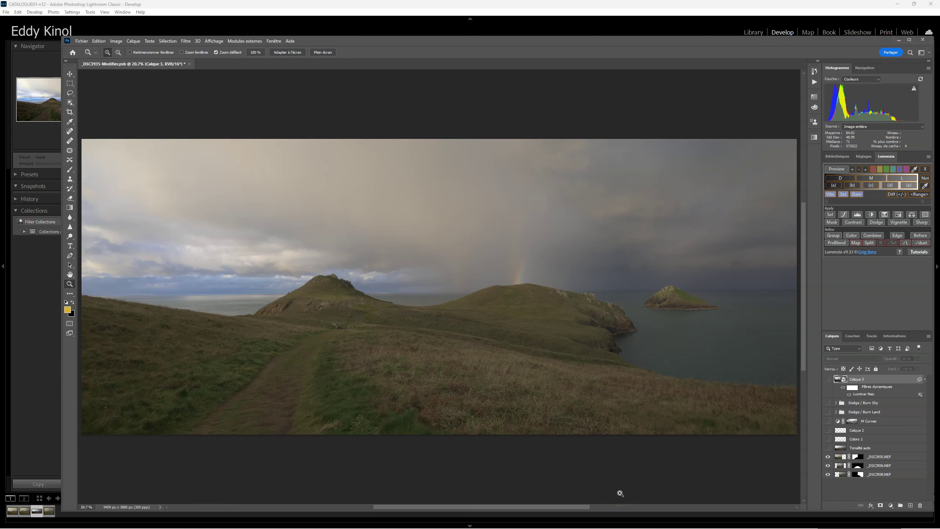
Toggle the _DSC3935 and _DSC3936 source layers to check the blend
left_click(828, 457)
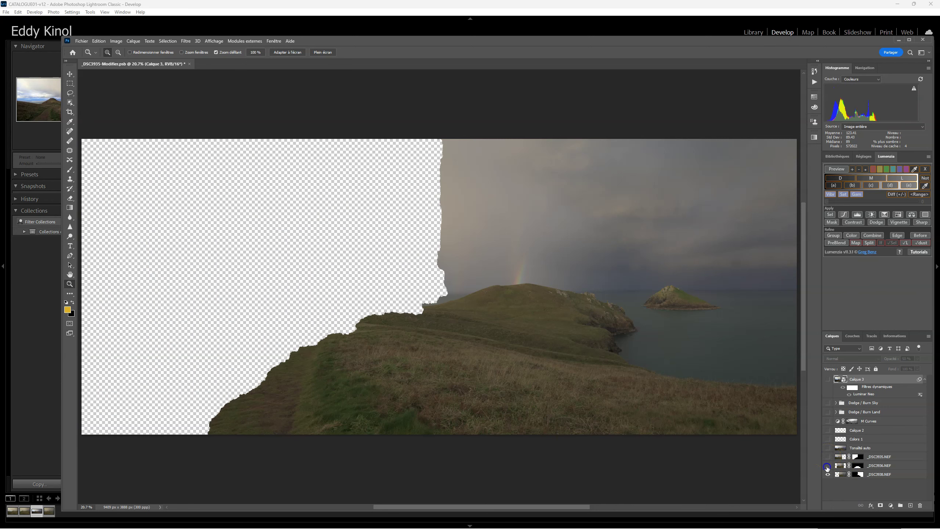
left_click(828, 466)
left_click(827, 466)
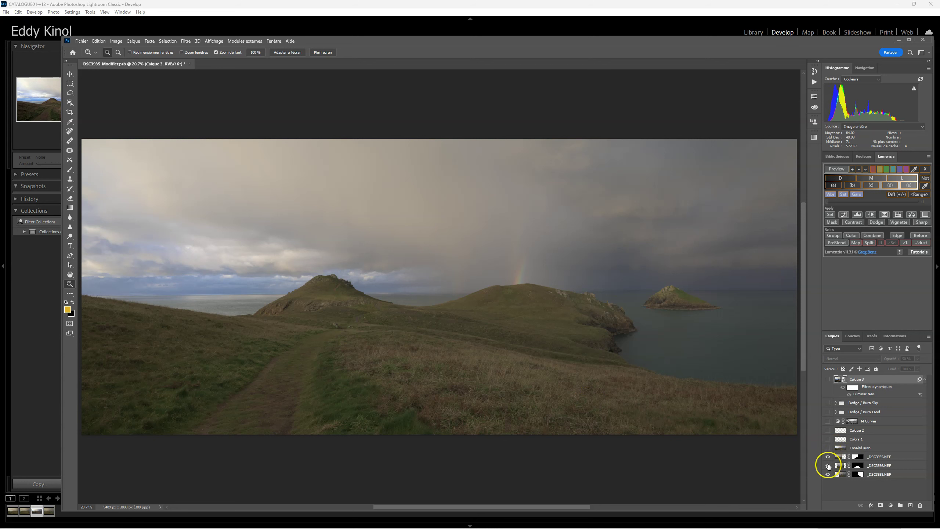
left_click(841, 456)
left_click(115, 40)
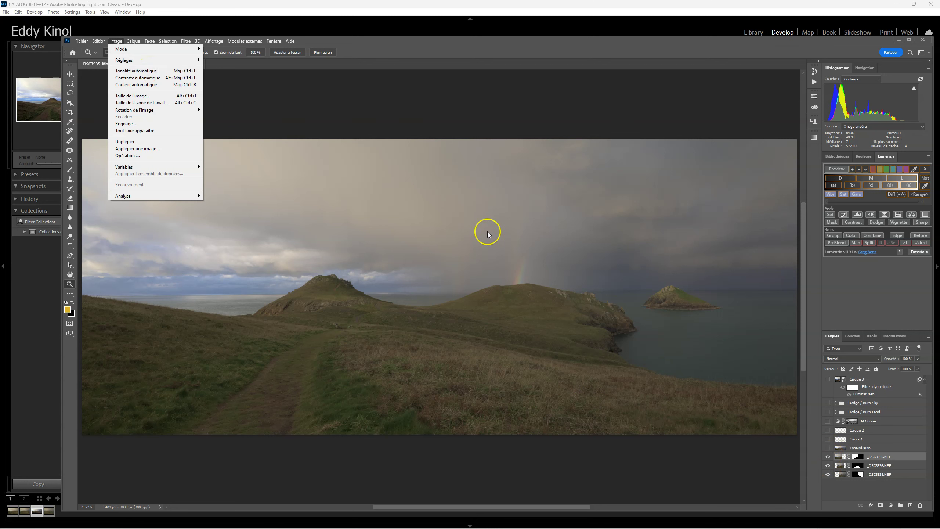
Turn on Tonalité auto and Colors 1, comparing Colors 1 on and off
left_click(843, 449)
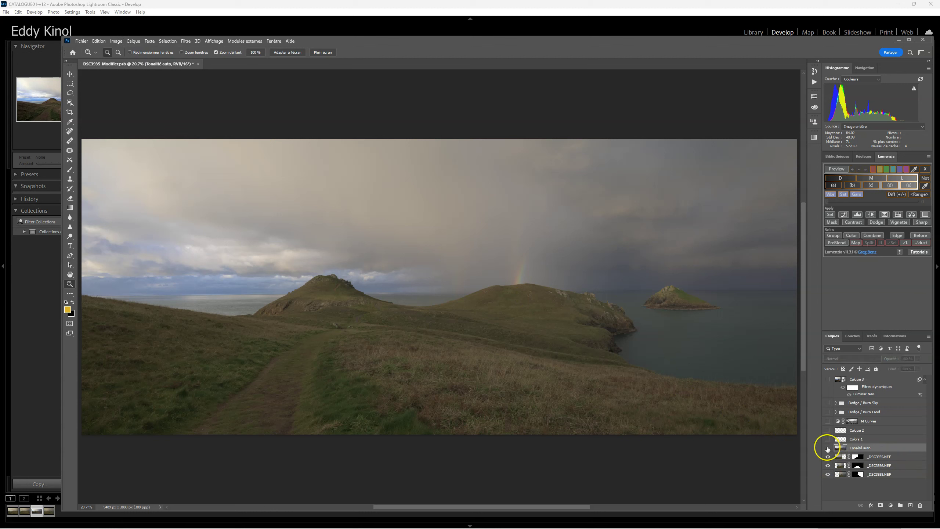
left_click(828, 449)
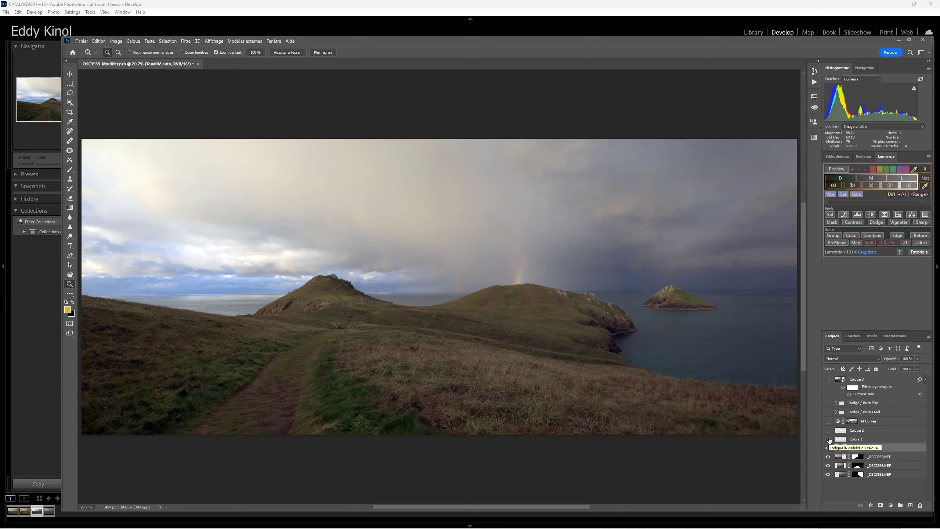
left_click(840, 439)
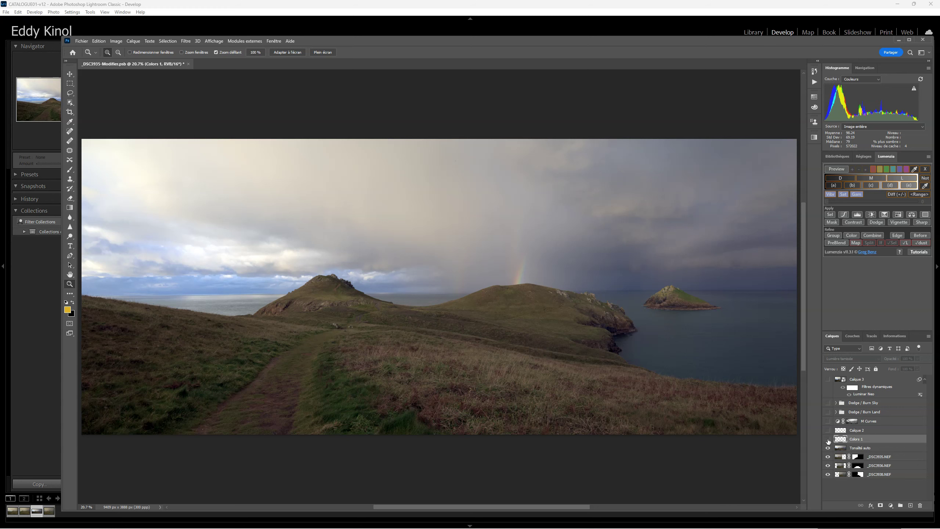
left_click(828, 439)
left_click(828, 439)
left_click(828, 439)
left_click(841, 439)
left_click(828, 439)
left_click(827, 440)
Turn on Calque 2 and M Curves, toggling M Curves to compare the sky
left_click(828, 430)
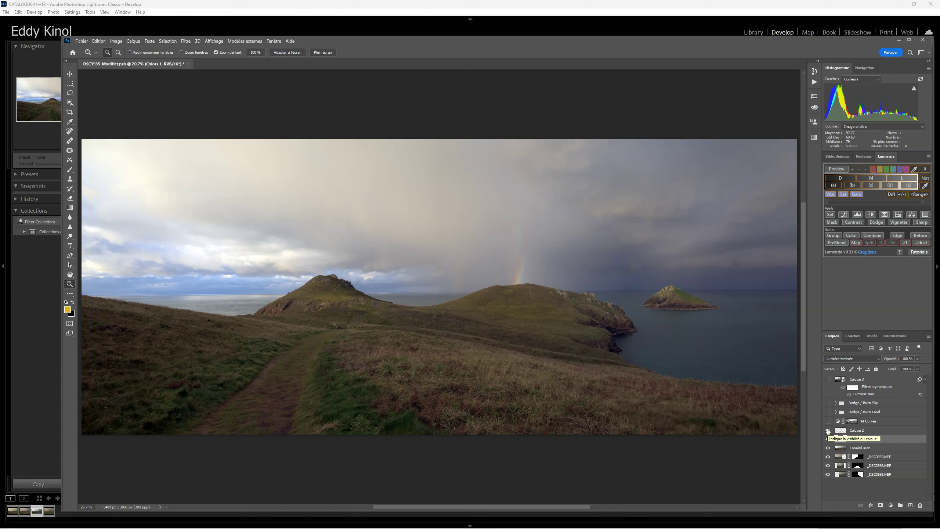
left_click(828, 422)
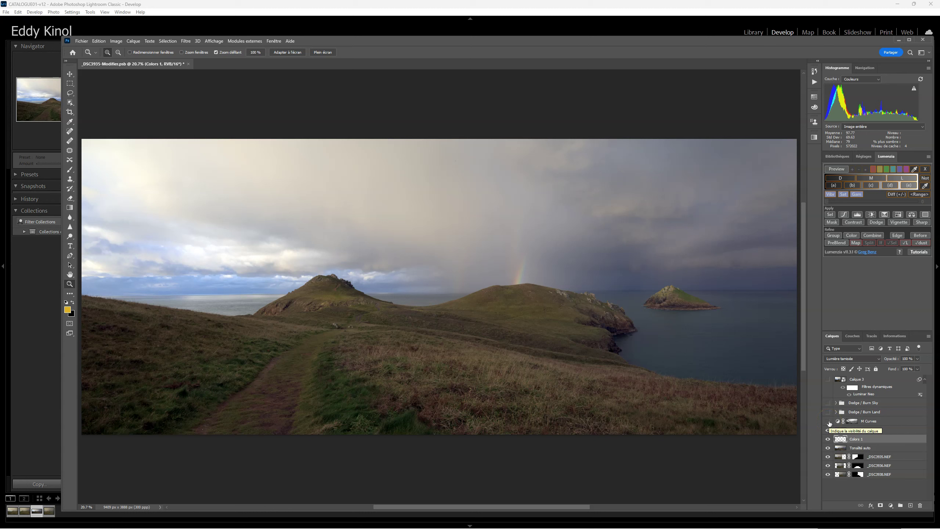
left_click(828, 422)
left_click(829, 422)
left_click(829, 422)
left_click(828, 422)
left_click(828, 422)
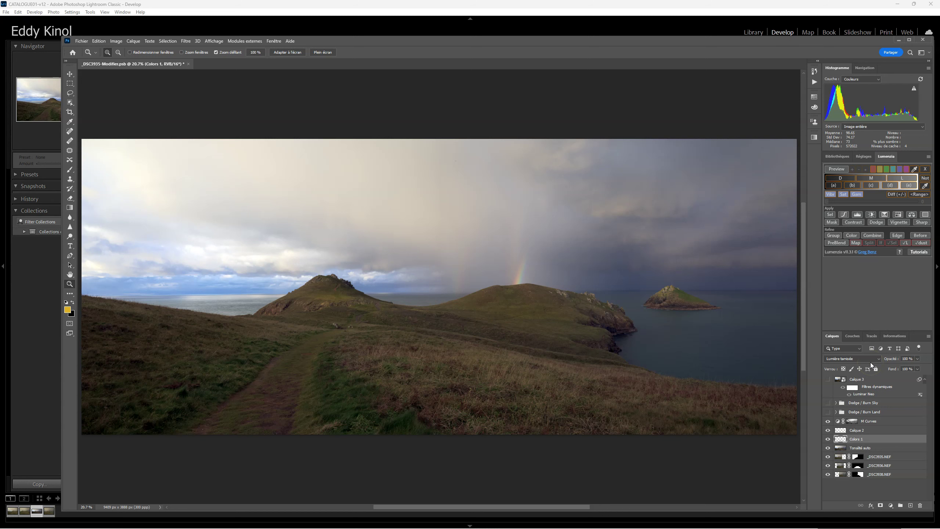
Expand the Dodge / Burn Land group and bring up Lumenzia's Dodge options
left_click(836, 412)
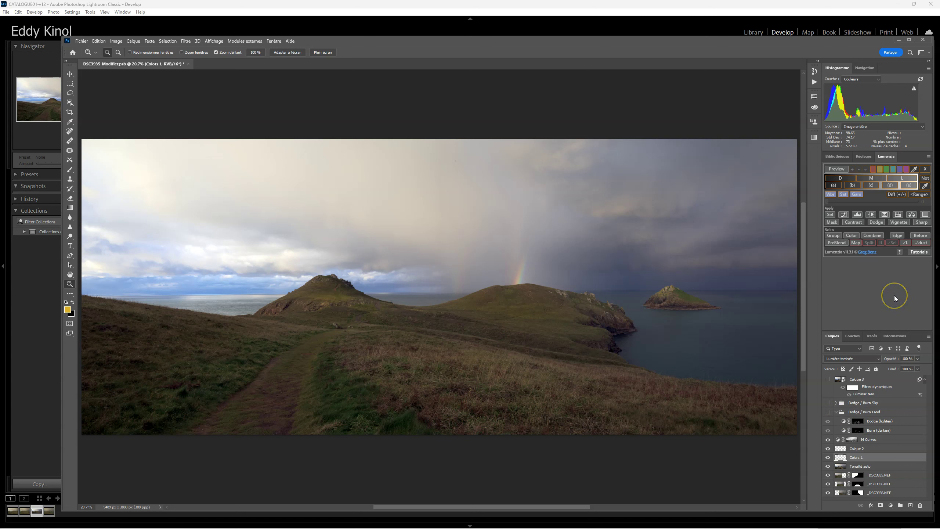
left_click(876, 223)
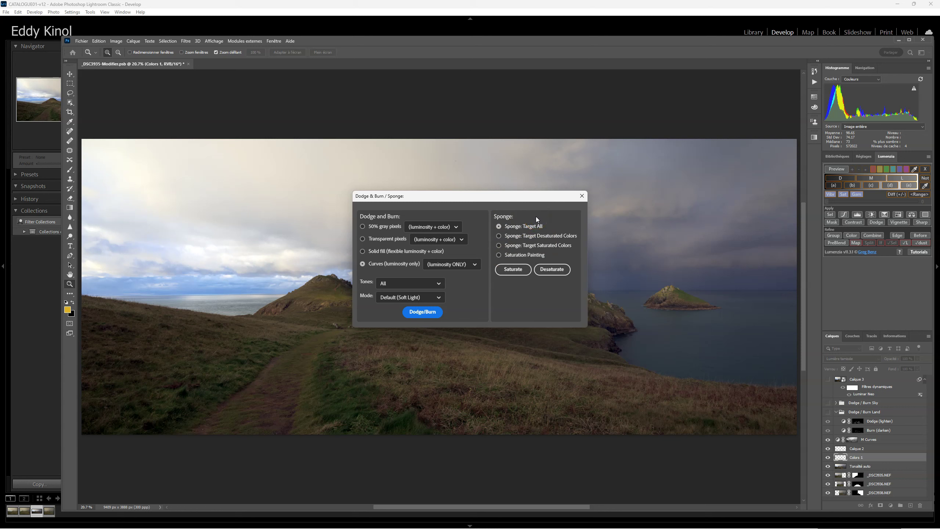
Leave Tones on All and close the Dodge & Burn / Sponge dialog unapplied
left_click(434, 283)
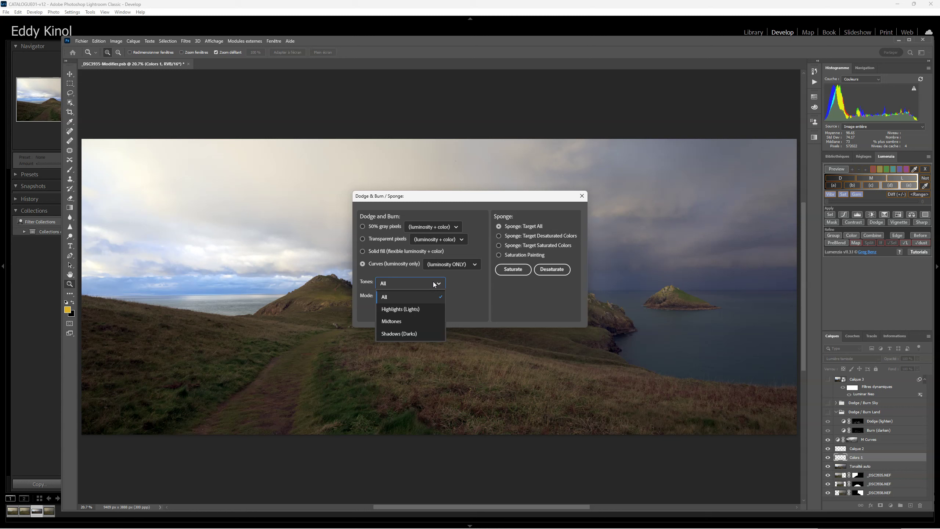
left_click(434, 284)
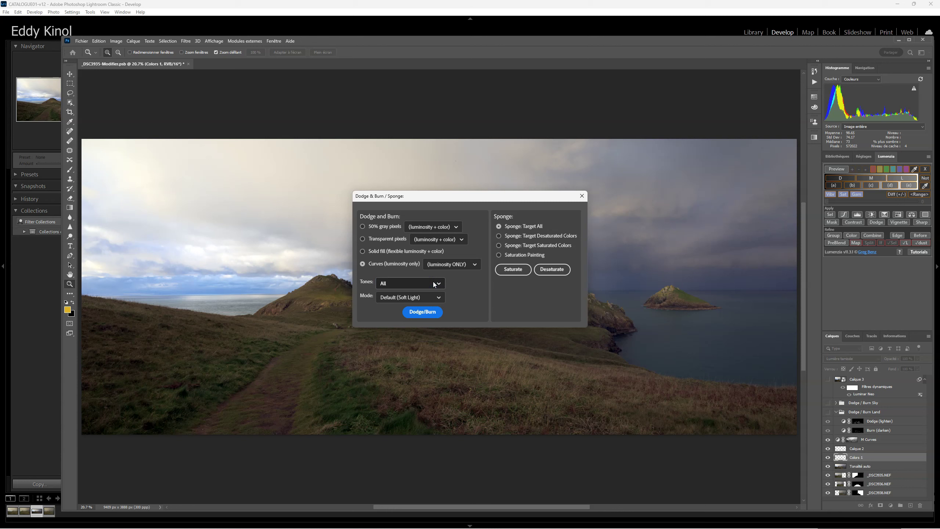
left_click(581, 195)
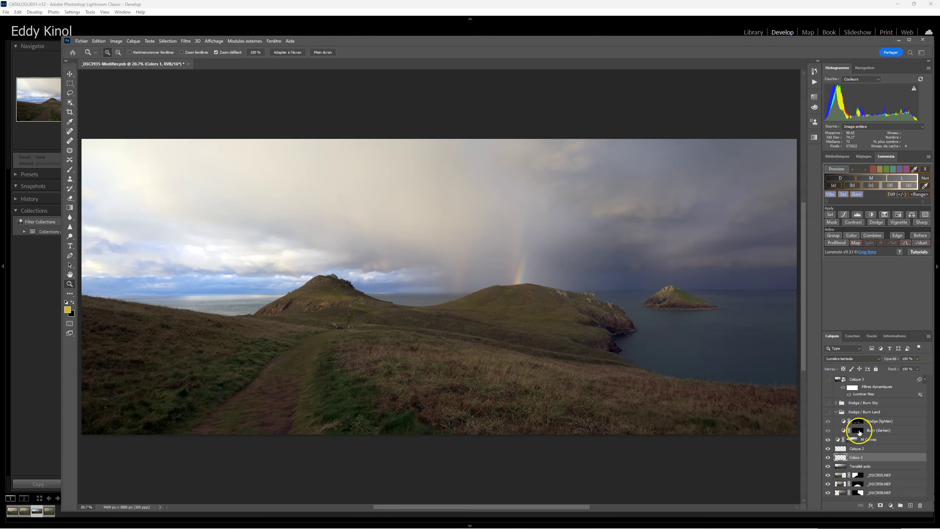
Turn on the Burn layer and Dodge / Burn Land group, toggling it to compare the land
left_click(828, 430)
left_click(827, 431)
left_click(828, 411)
left_click(829, 413)
left_click(829, 413)
left_click(828, 412)
left_click(828, 412)
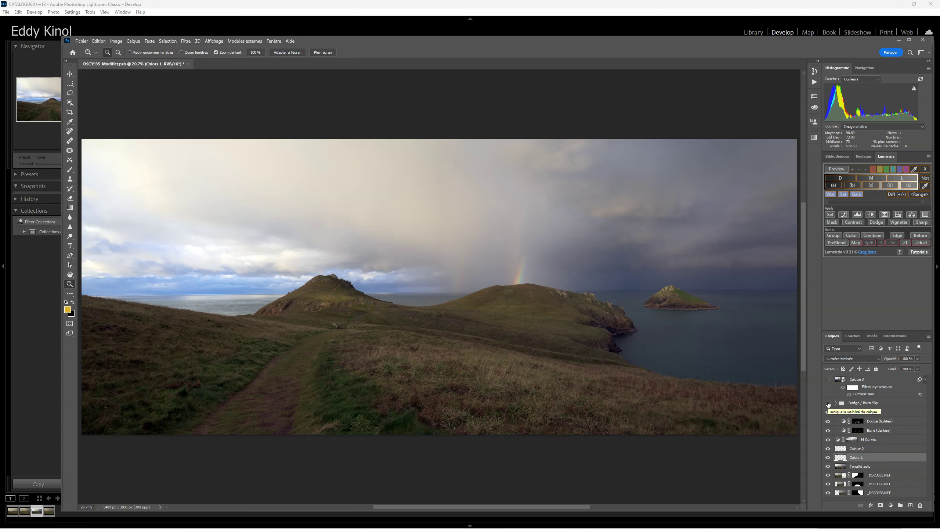
left_click(828, 404)
left_click(836, 403)
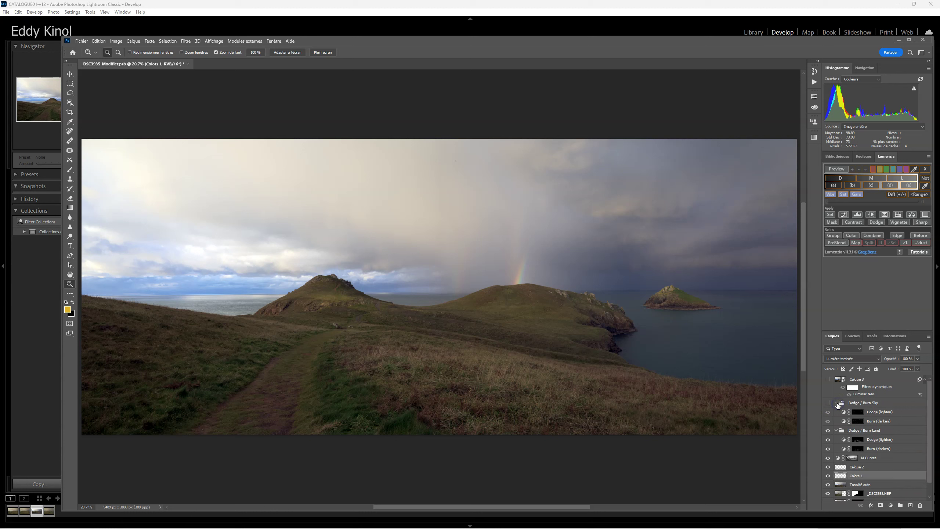
left_click(840, 404)
left_click(837, 404)
left_click(829, 422)
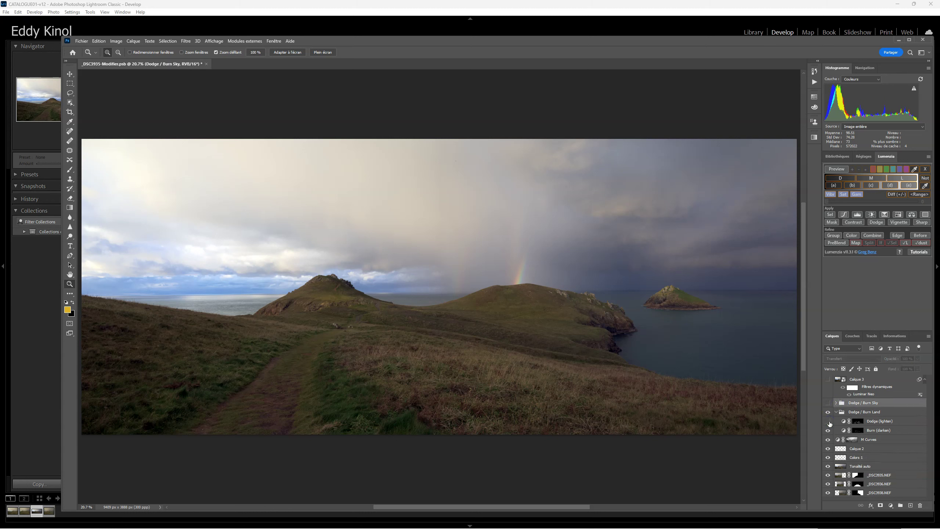
left_click(828, 421)
left_click(829, 422)
left_click(829, 421)
left_click(830, 412)
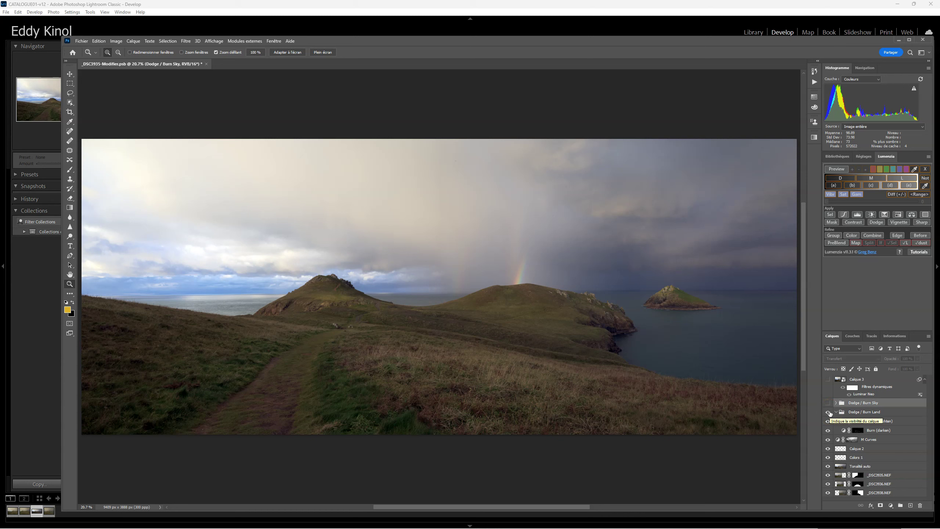
left_click(828, 404)
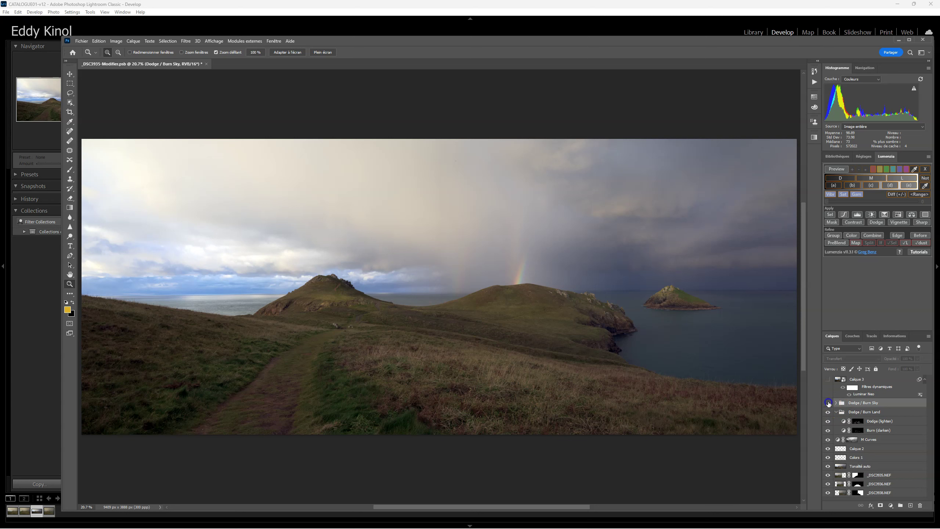
left_click(829, 404)
left_click(829, 403)
left_click(829, 403)
left_click(829, 404)
left_click(870, 430)
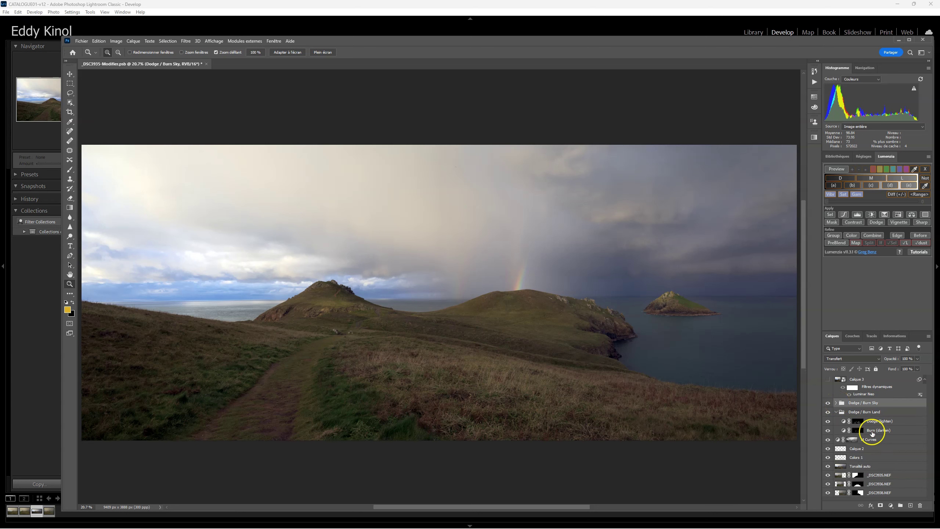
left_click(870, 430)
left_click(834, 408)
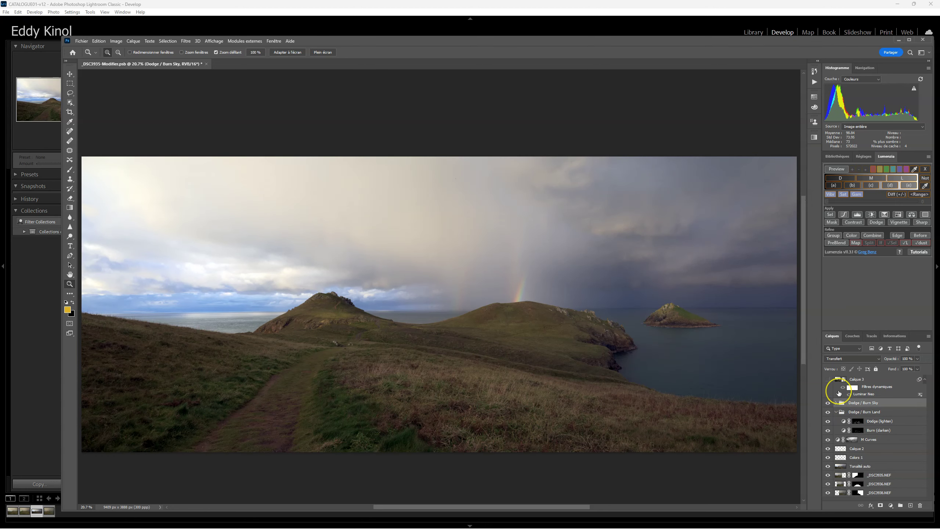
left_click(829, 410)
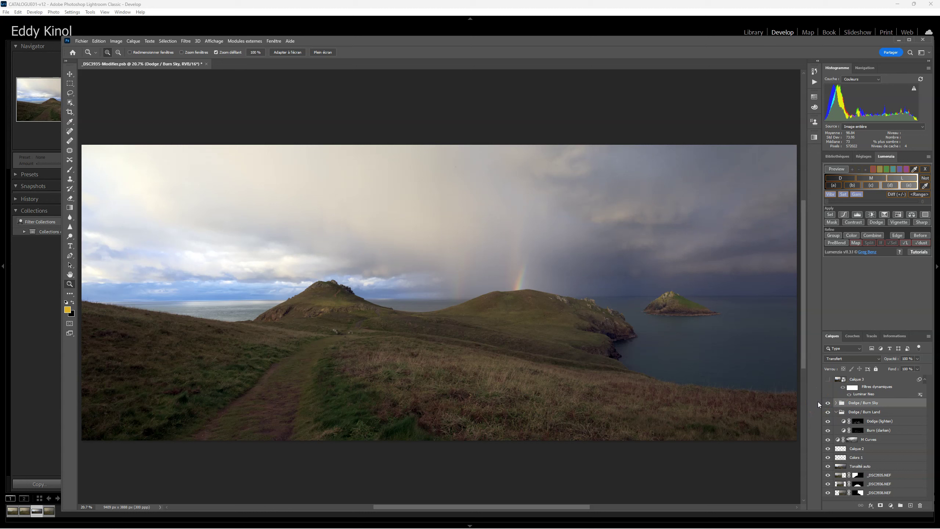
Switch on Calque 3, toggling it repeatedly to compare the darkened right-hand sky
left_click(801, 401)
left_click(828, 380)
left_click(828, 379)
left_click(829, 380)
left_click(858, 380)
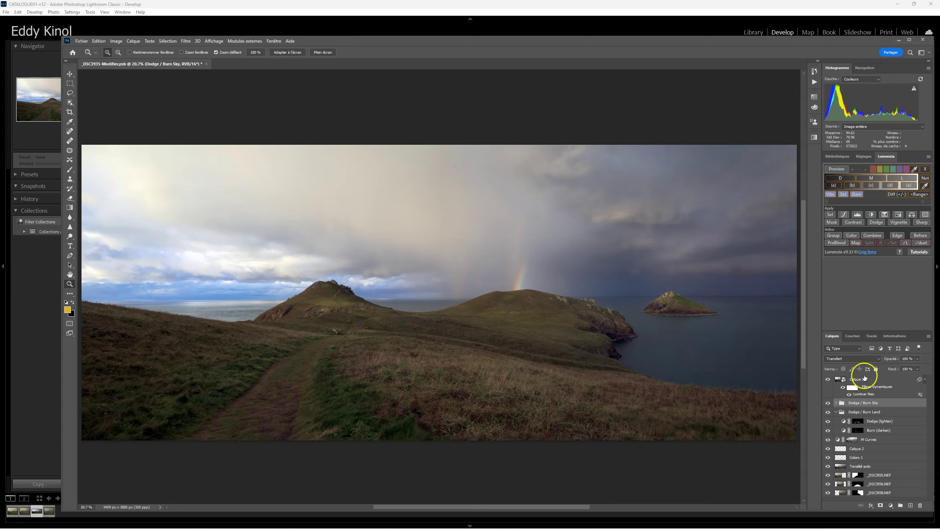
left_click(828, 380)
left_click(828, 380)
left_click(829, 380)
left_click(828, 380)
left_click(828, 380)
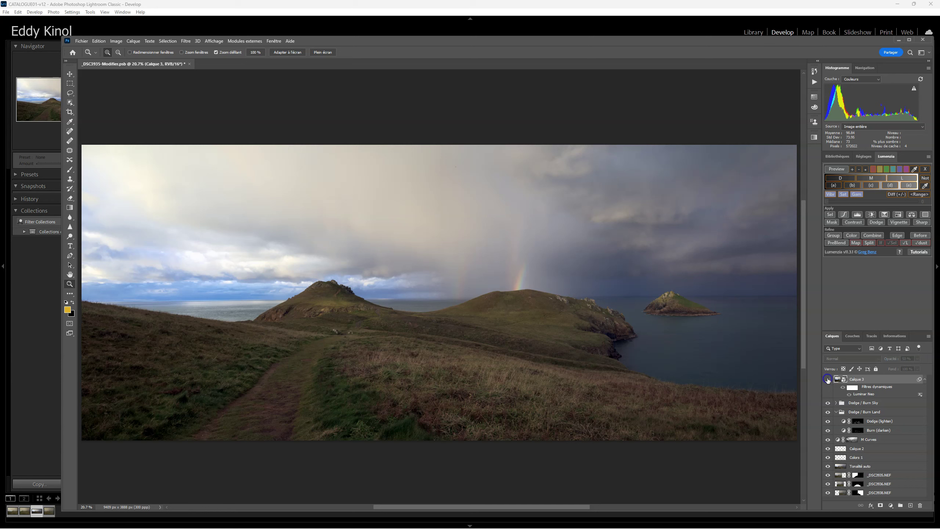
left_click(828, 380)
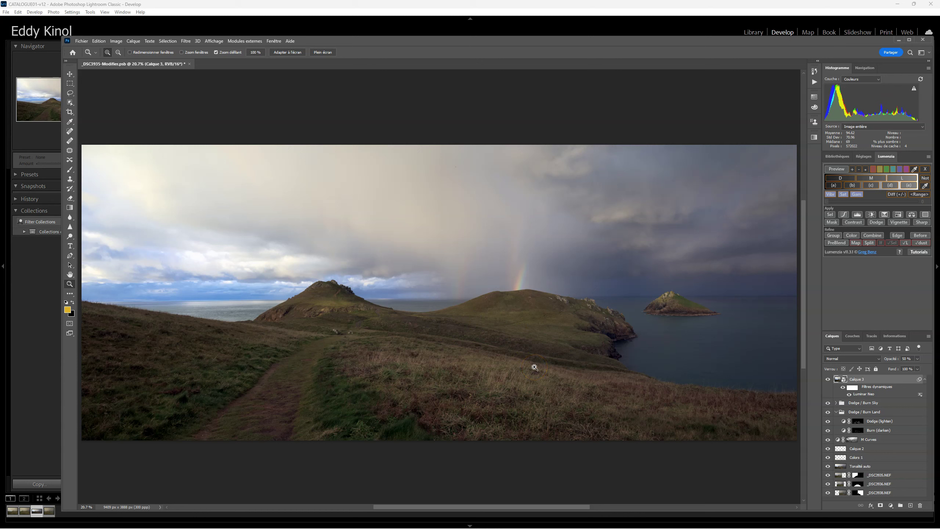
Hide all toning layers for a before view, then restore them including Calque 3
left_click_drag(826, 380, 830, 468)
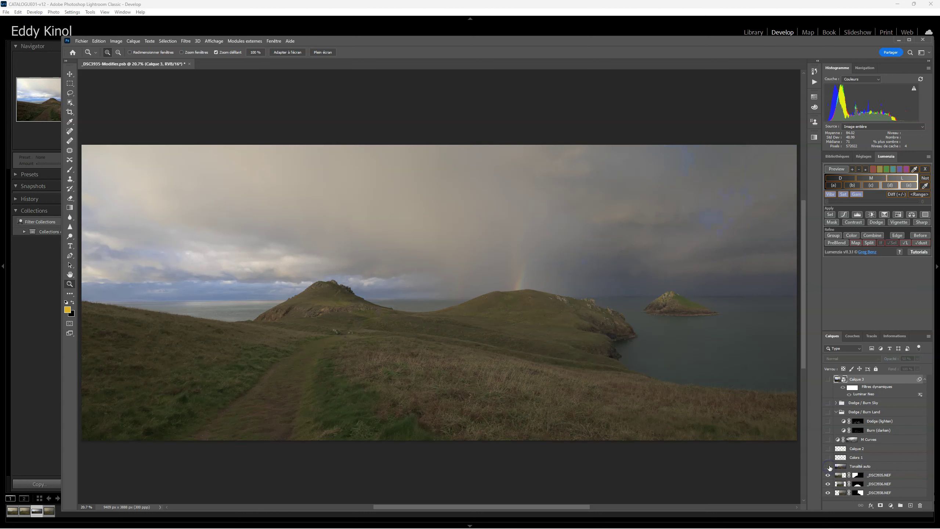
left_click_drag(829, 467, 829, 381)
left_click(828, 382)
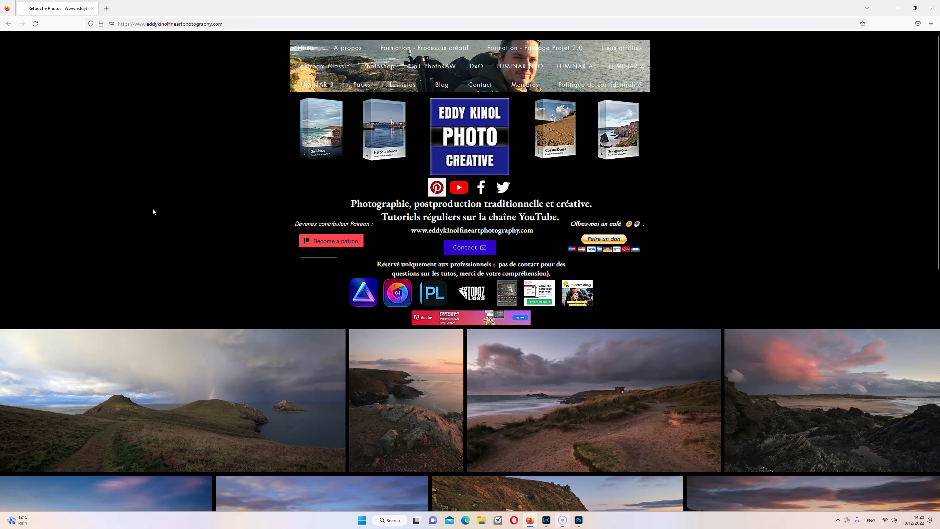
View 'Entre terre et ciel - Cornouaille' full screen on the website, then return to Photoshop
left_click(180, 390)
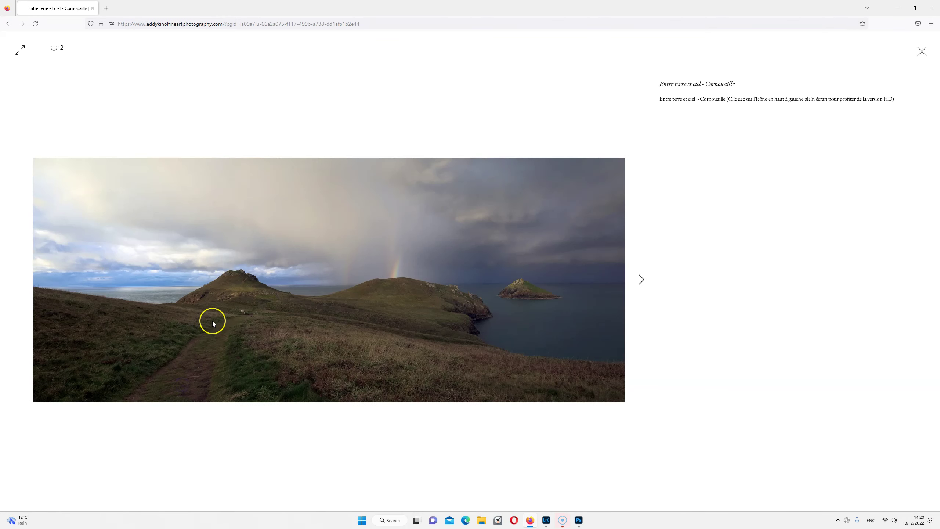
left_click(20, 50)
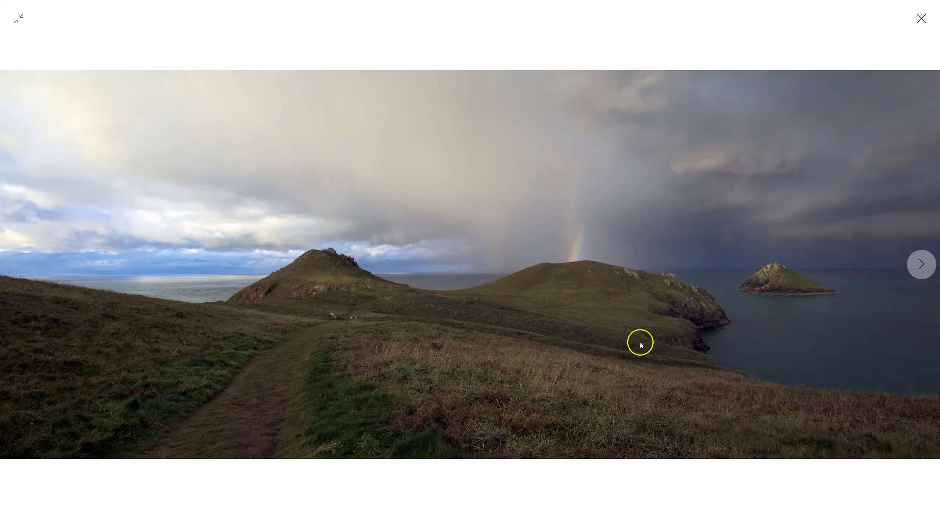
left_click(922, 18)
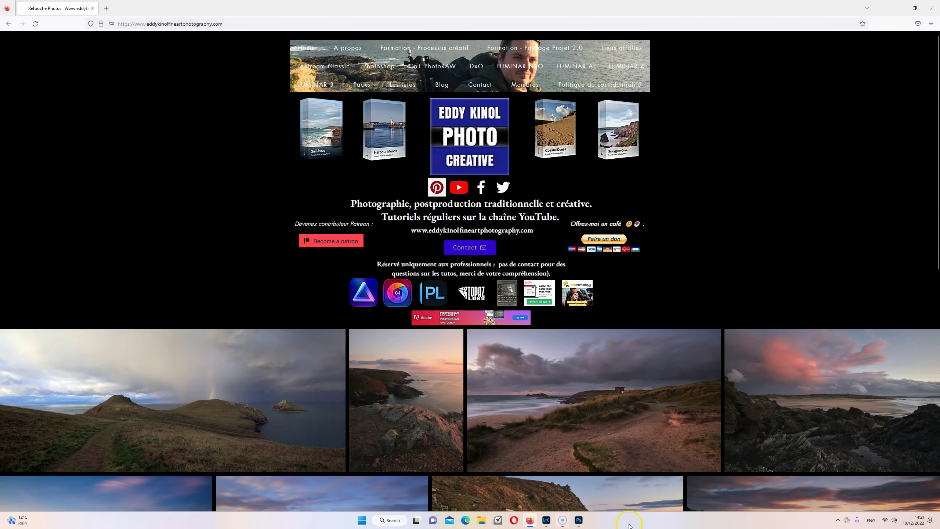
left_click(579, 520)
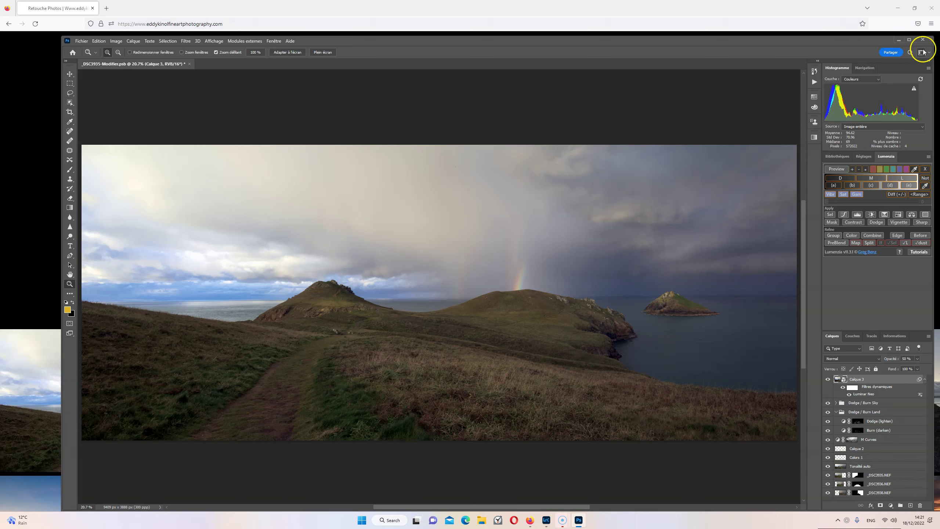
Maximize the Photoshop window over the browser and hide the top Calque 3 sky layer
left_click(909, 40)
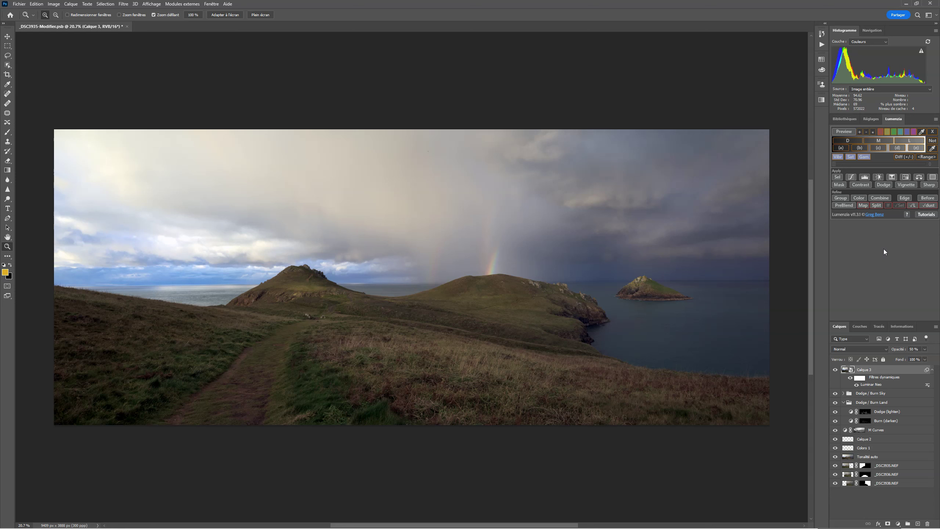
left_click(877, 258)
left_click(836, 370)
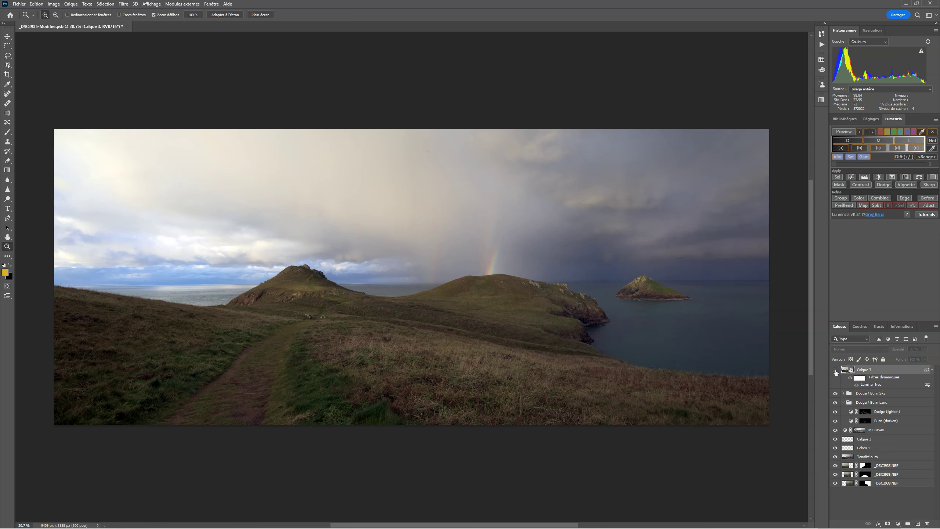
left_click(835, 370)
left_click(836, 370)
left_click(836, 371)
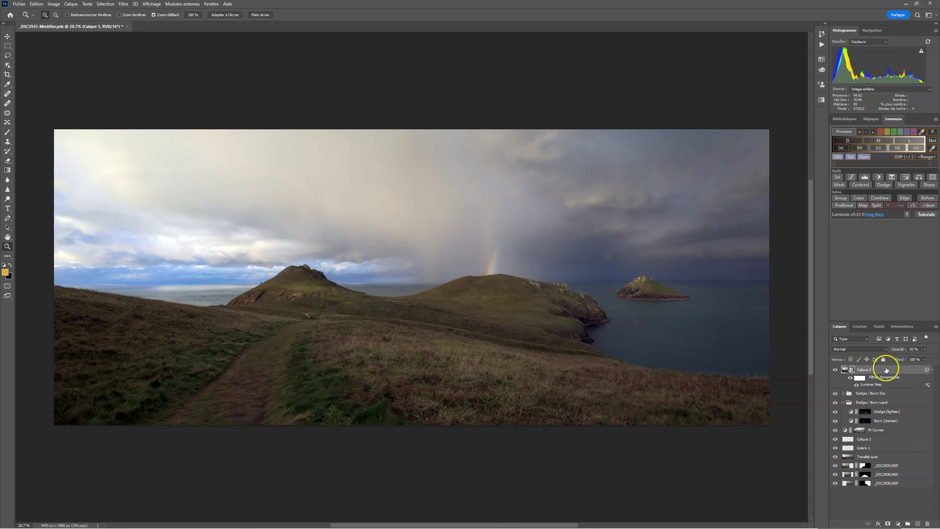
left_click(835, 370)
left_click(836, 371)
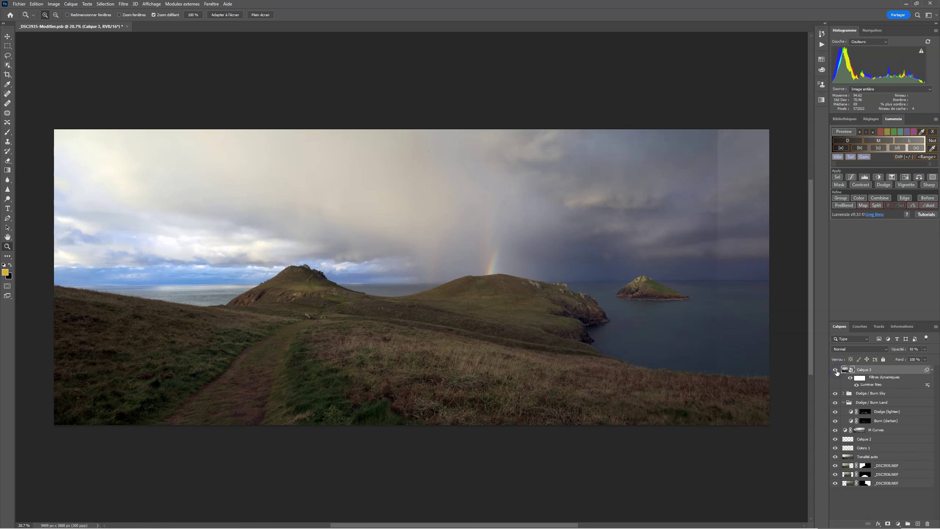
left_click(836, 370)
left_click(836, 370)
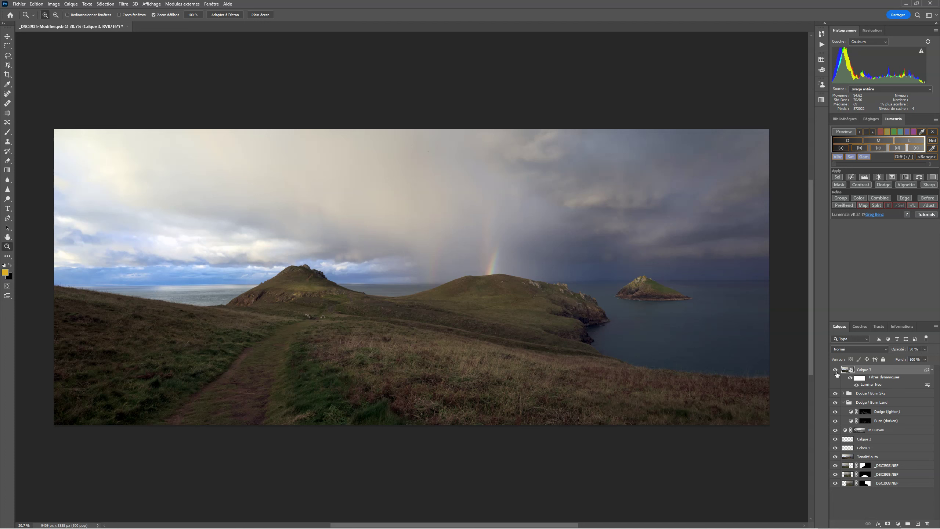
left_click_drag(834, 371, 834, 458)
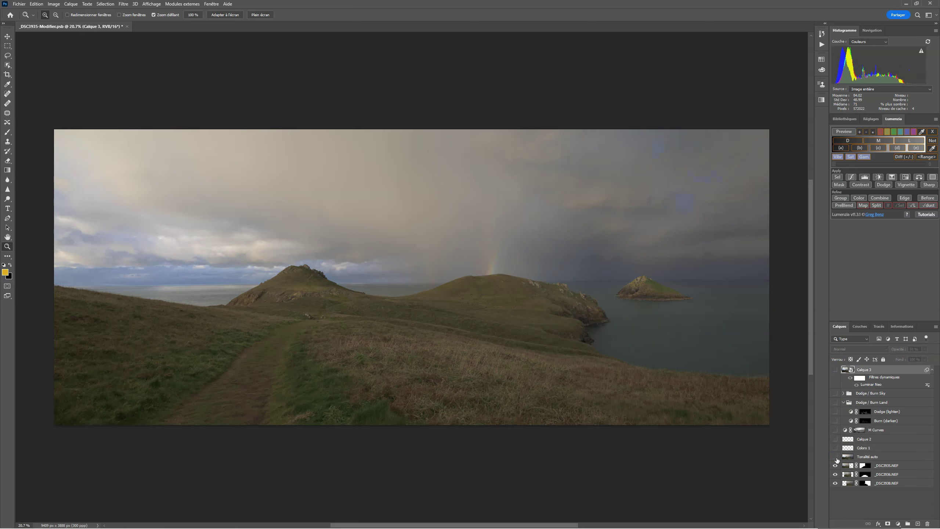
left_click_drag(835, 457, 835, 403)
left_click(835, 411)
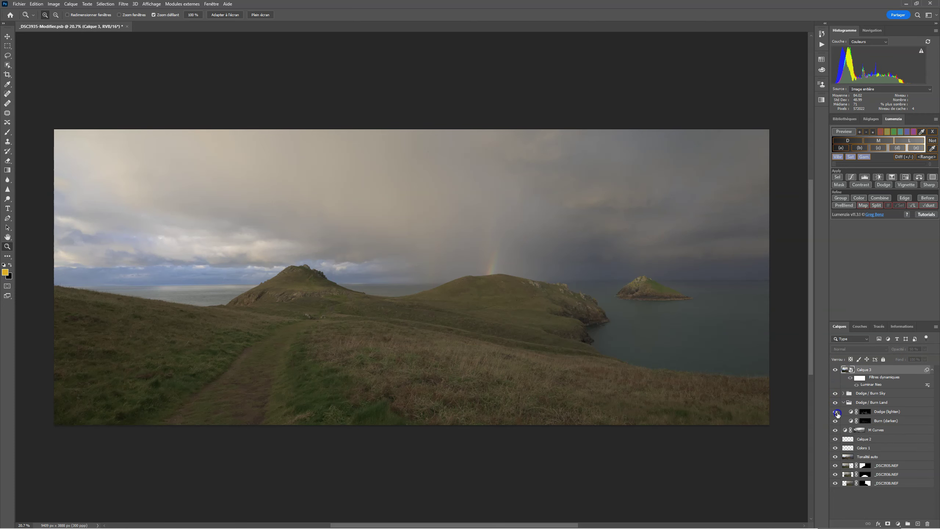